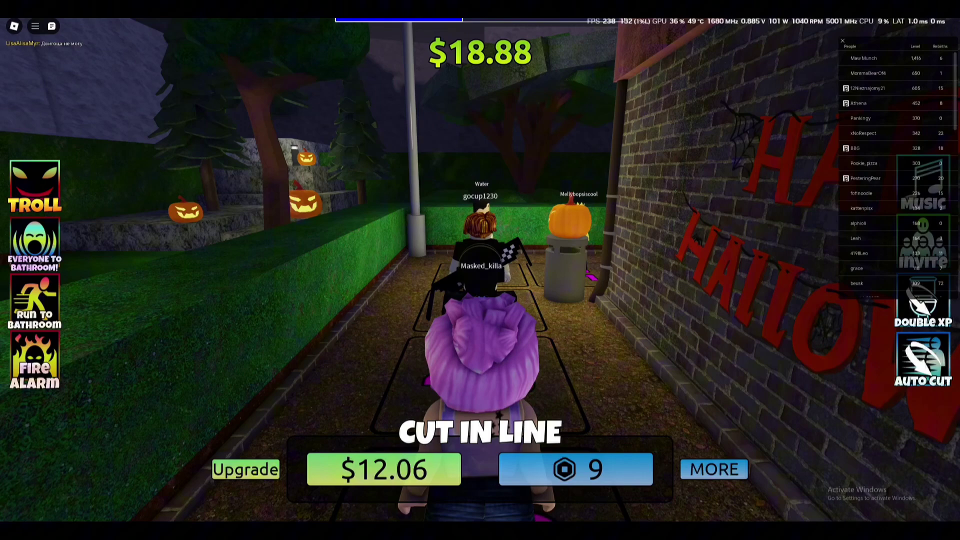
Review the available upgrades in the live game's Upgrade window, including Passive XP and Income Multiplier
{"action": "left_click", "coordinate": [246, 469]}
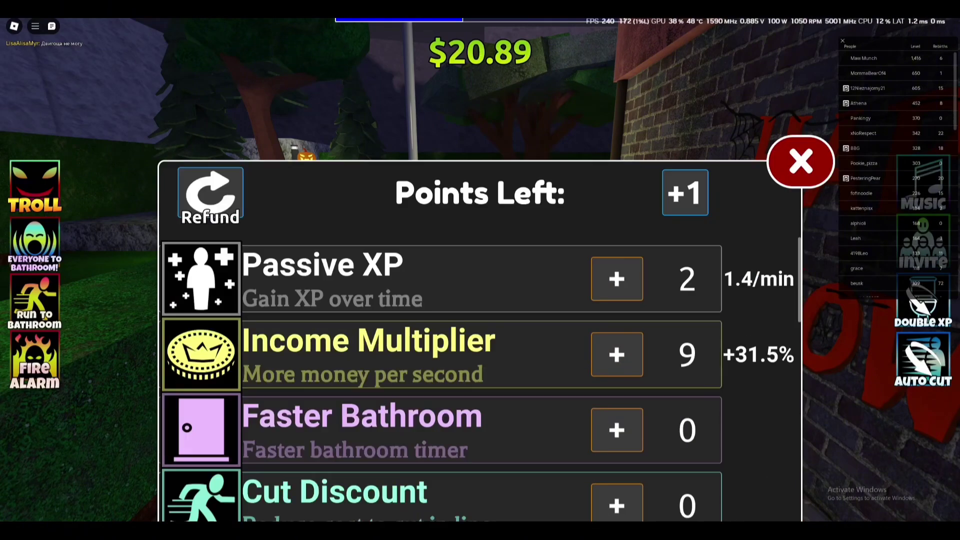
{"action": "scroll", "coordinate": [480, 320], "scroll_direction": "down", "scroll_amount": 1}
{"action": "scroll", "coordinate": [480, 320], "scroll_direction": "up", "scroll_amount": 1}
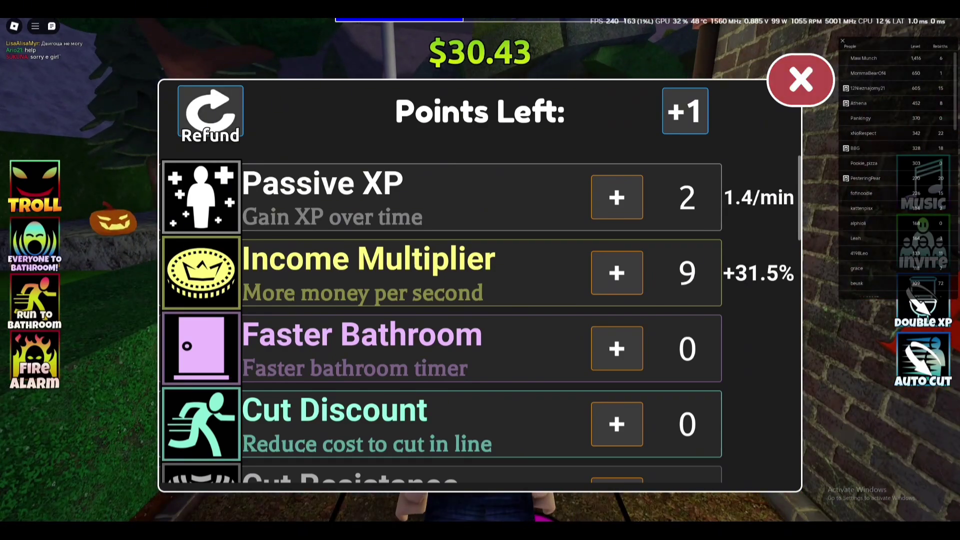
{"action": "left_click", "coordinate": [801, 80]}
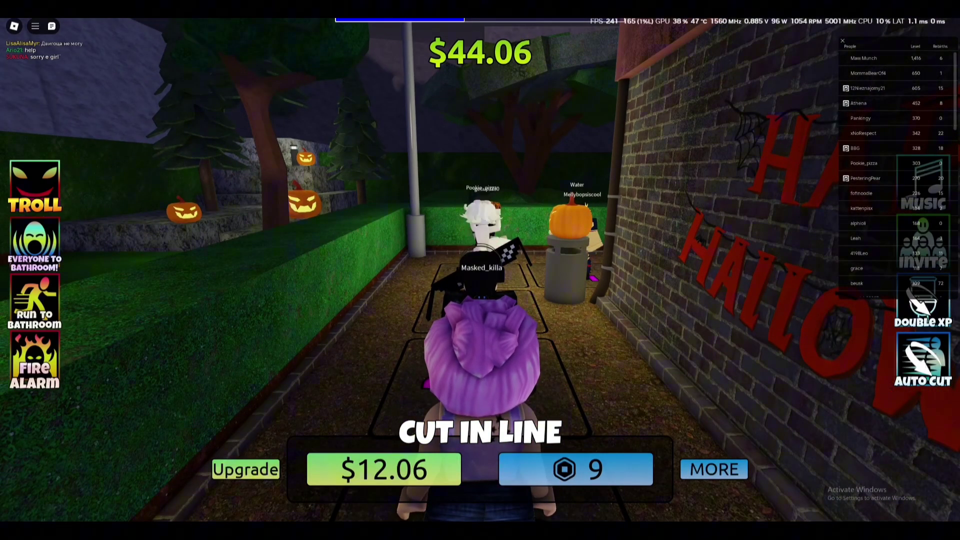
{"action": "left_click", "coordinate": [246, 470]}
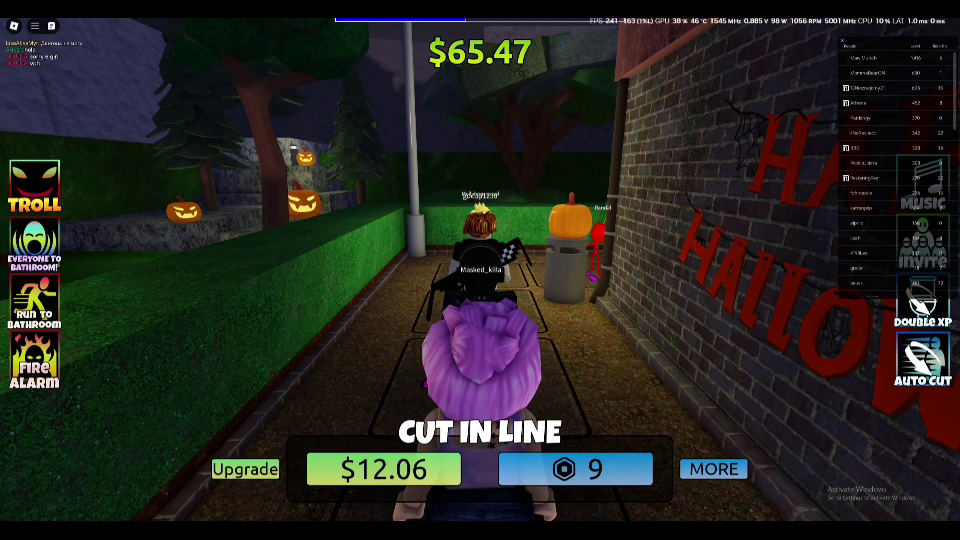
Switch to Discord and open the game server's link channel holding the "Wait In Line Final Version.rbxl" file
{"action": "key", "text": "alt+Tab"}
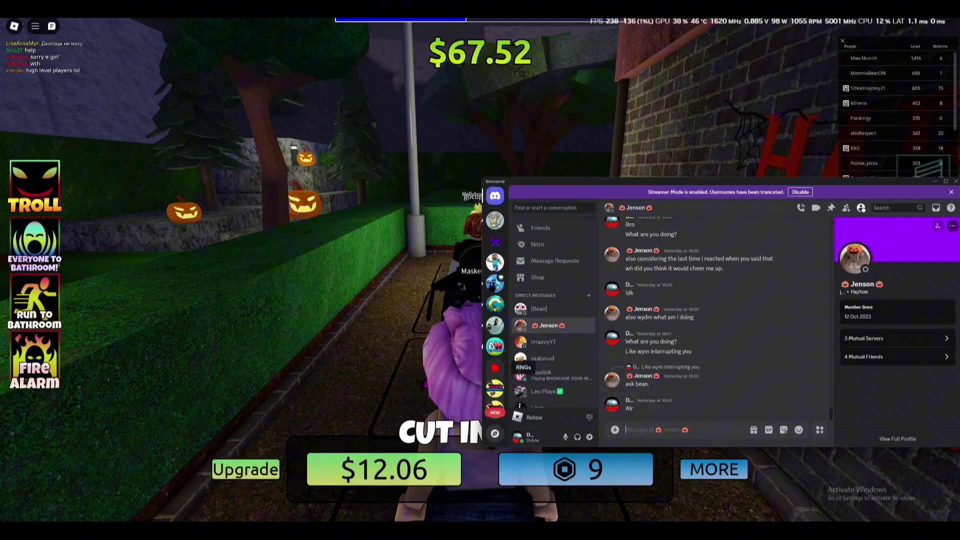
{"action": "scroll", "coordinate": [495, 370], "scroll_direction": "down", "scroll_amount": 2}
{"action": "left_click", "coordinate": [495, 377]}
{"action": "scroll", "coordinate": [543, 325], "scroll_direction": "up", "scroll_amount": 3}
{"action": "scroll", "coordinate": [552, 320], "scroll_direction": "up", "scroll_amount": 5}
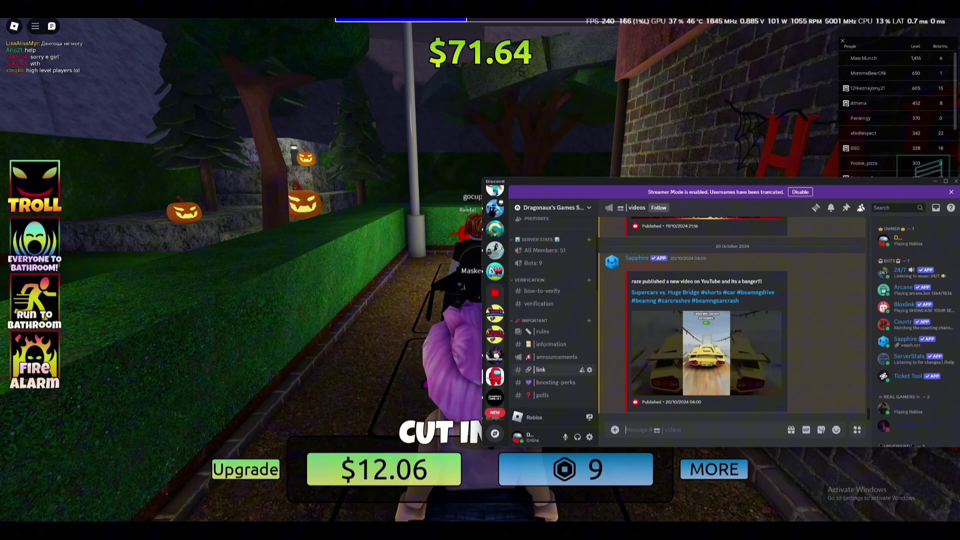
{"action": "left_click", "coordinate": [541, 369]}
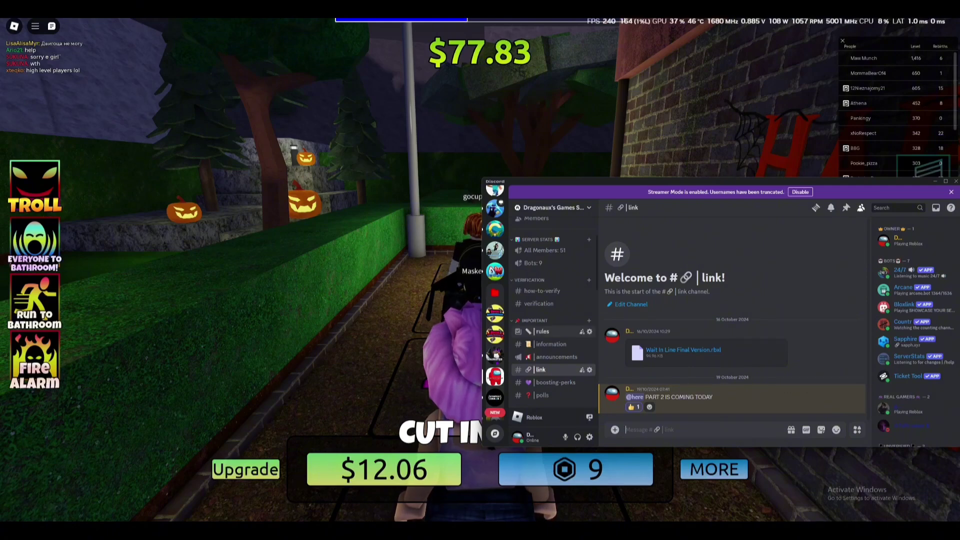
{"action": "scroll", "coordinate": [550, 312], "scroll_direction": "up", "scroll_amount": 2}
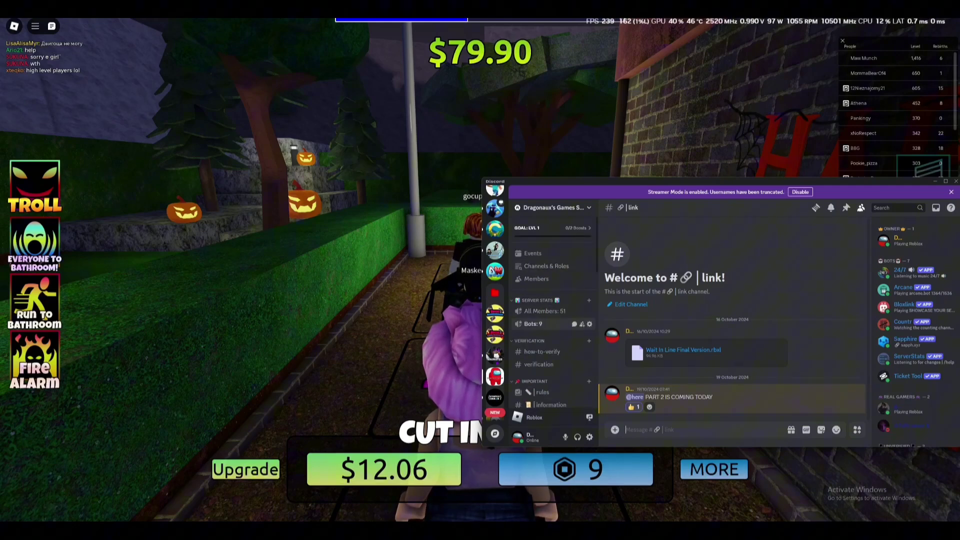
{"action": "scroll", "coordinate": [549, 364], "scroll_direction": "down", "scroll_amount": 1}
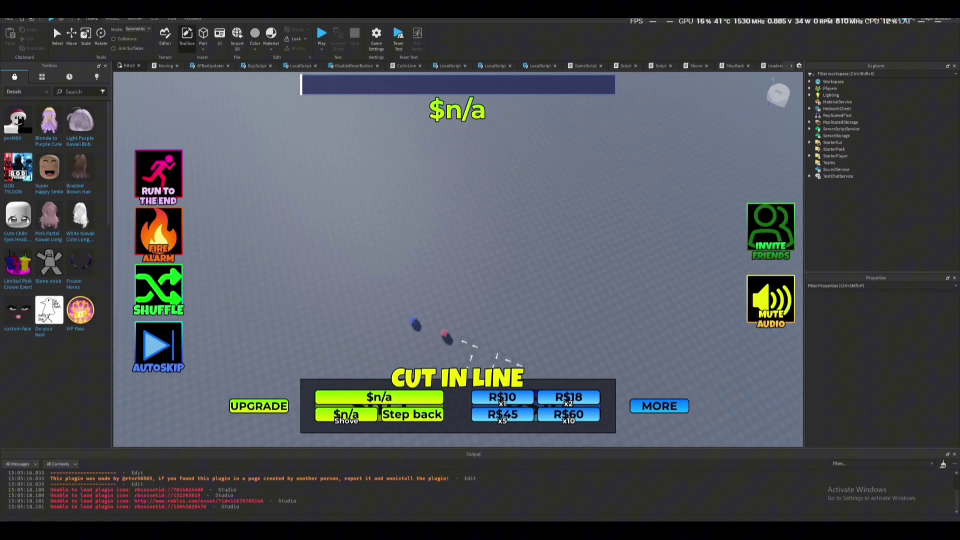
Inspect the Security options in the Game Settings, including HTTP requests and Studio API access, and exit discarding all changes
{"action": "key", "text": "w"}
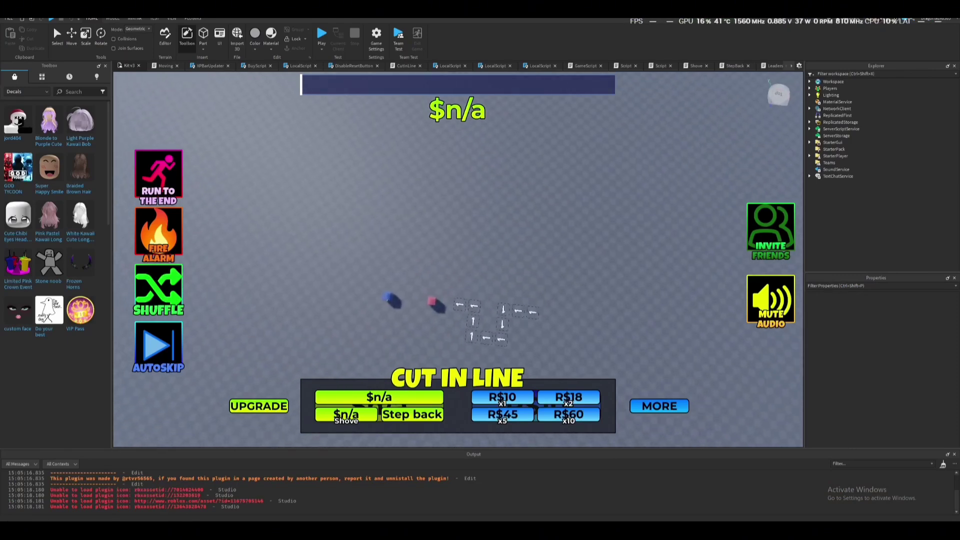
{"action": "right_click_drag", "start_coordinate": [458, 259], "coordinate": [443, 242]}
{"action": "key", "text": "a"}
{"action": "key", "text": "w"}
{"action": "key", "text": "s"}
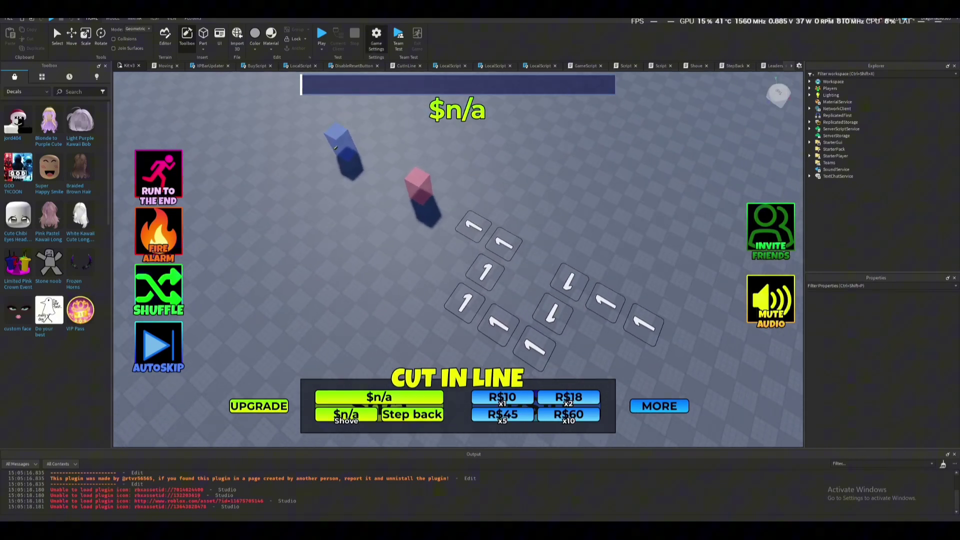
{"action": "left_click", "coordinate": [376, 36]}
{"action": "left_click", "coordinate": [323, 199]}
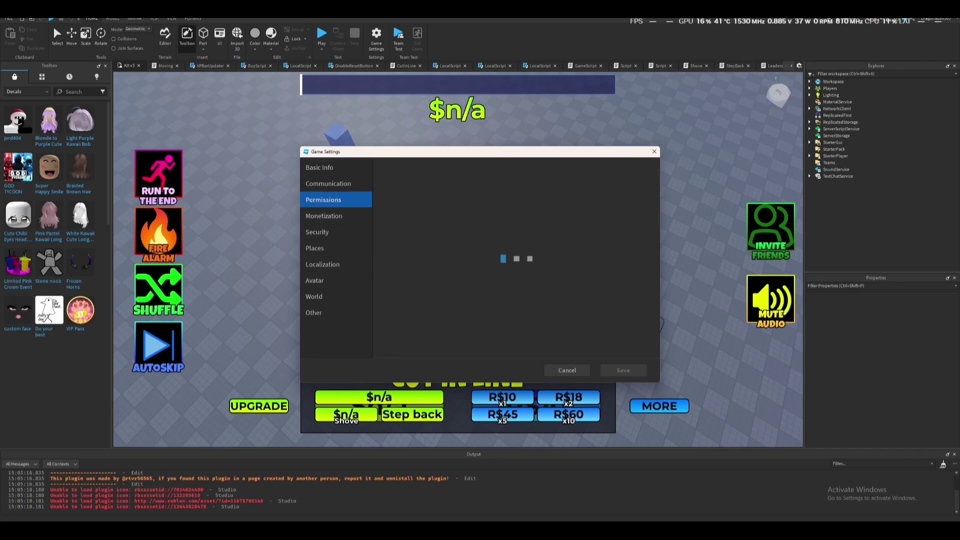
{"action": "left_click", "coordinate": [324, 216]}
{"action": "left_click", "coordinate": [318, 232]}
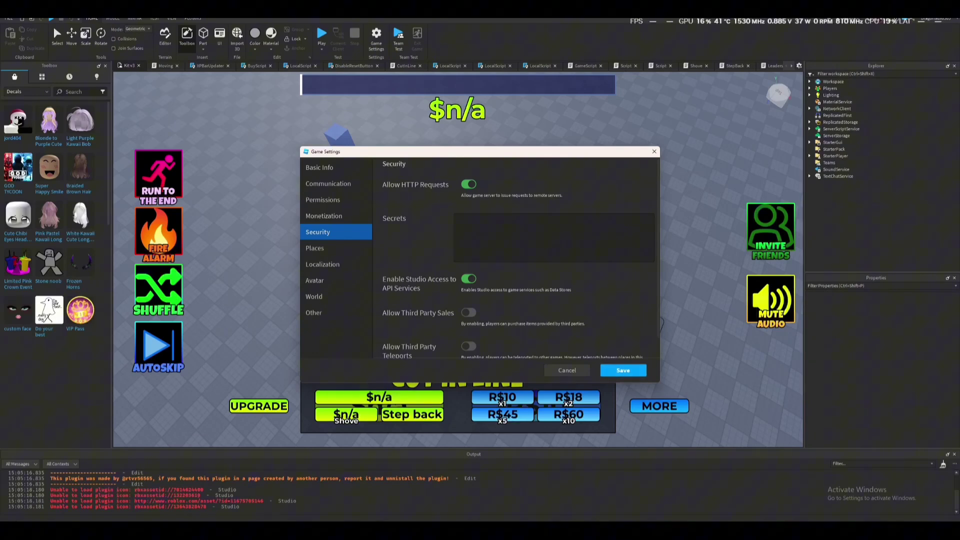
{"action": "key", "text": "Escape"}
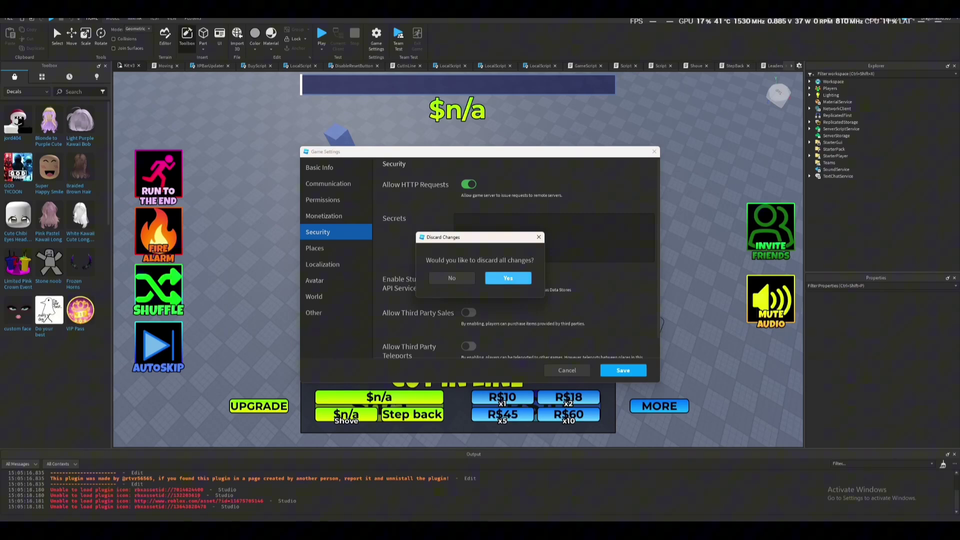
{"action": "key", "text": "Return"}
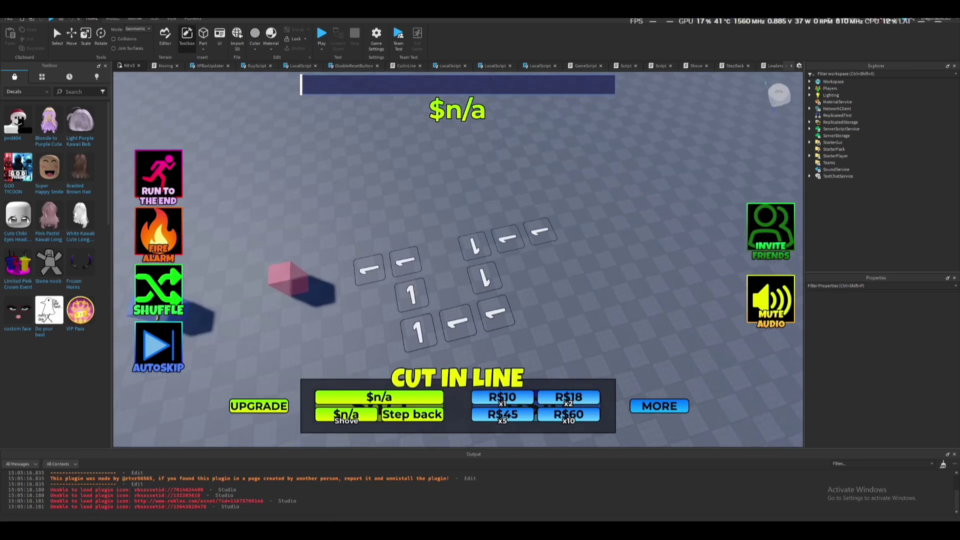
Start a playtest of the place and open the in-game upgrades window
{"action": "key", "text": "a"}
{"action": "key", "text": "w"}
{"action": "key", "text": "d"}
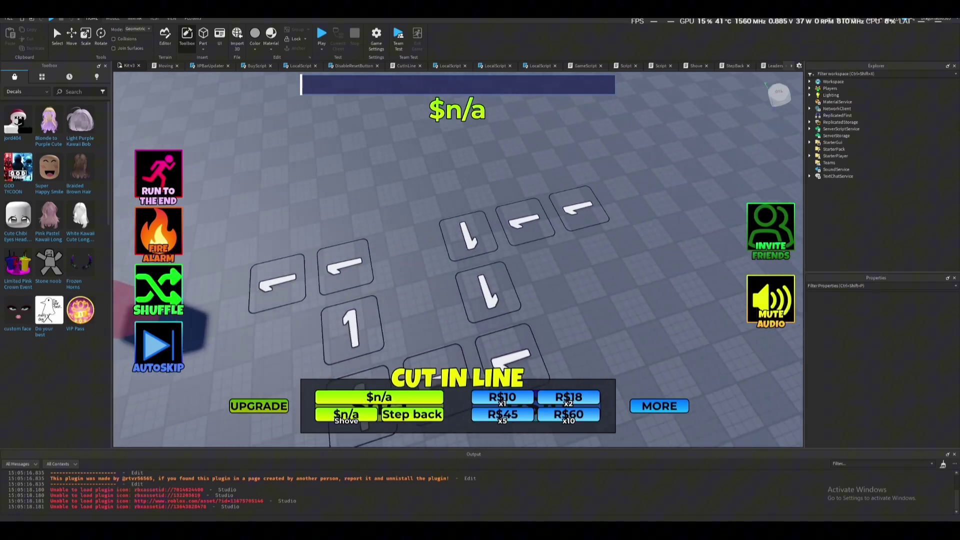
{"action": "key", "text": "s"}
{"action": "key", "text": "F5"}
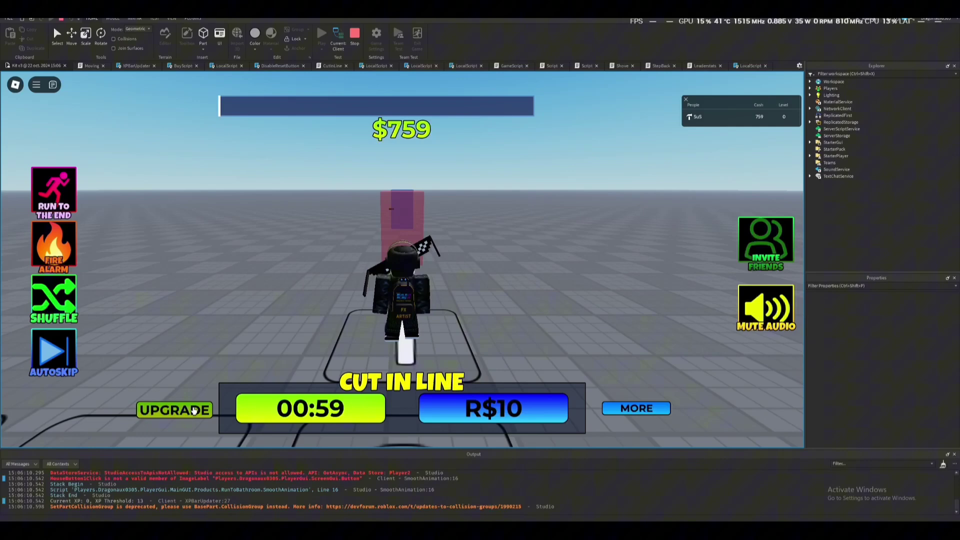
{"action": "left_click", "coordinate": [200, 407]}
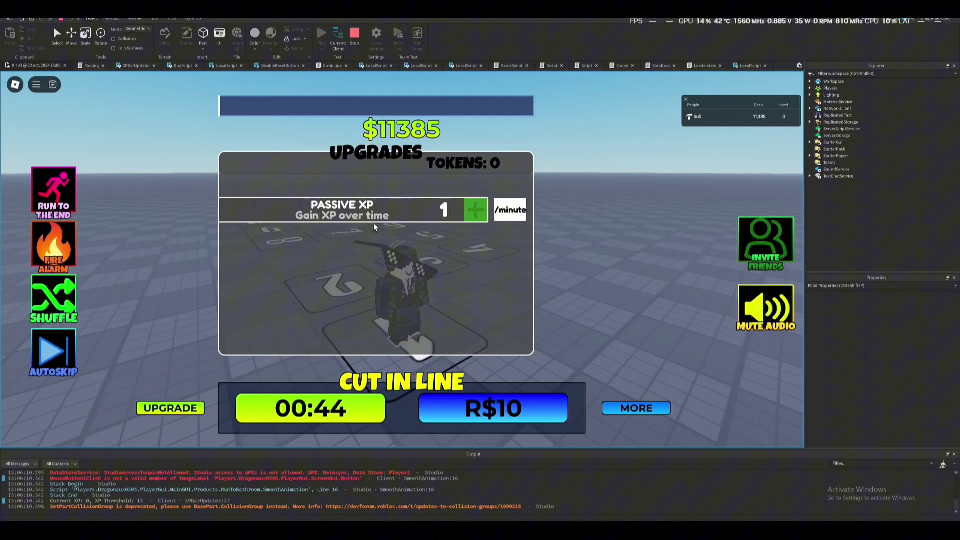
Buy the R$10 line cut as a test purchase and close the upgrades window
{"action": "right_click_drag", "start_coordinate": [393, 190], "coordinate": [396, 189]}
{"action": "left_click", "coordinate": [493, 414]}
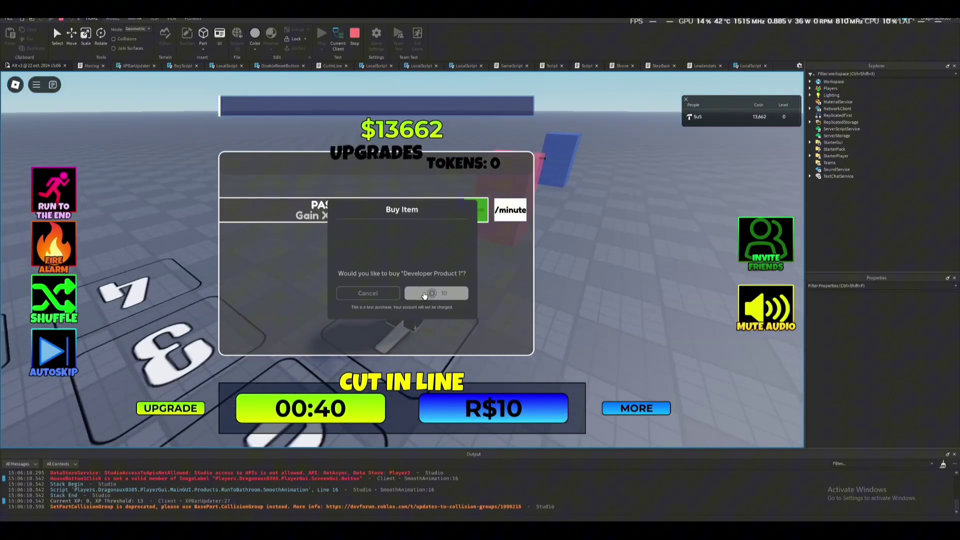
{"action": "left_click", "coordinate": [424, 294]}
{"action": "left_click", "coordinate": [425, 287]}
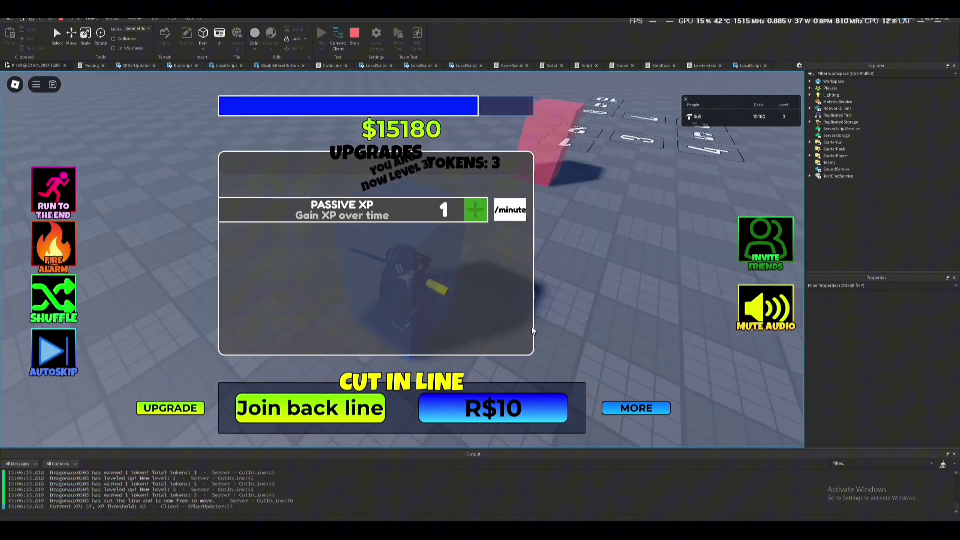
{"action": "left_click", "coordinate": [199, 409]}
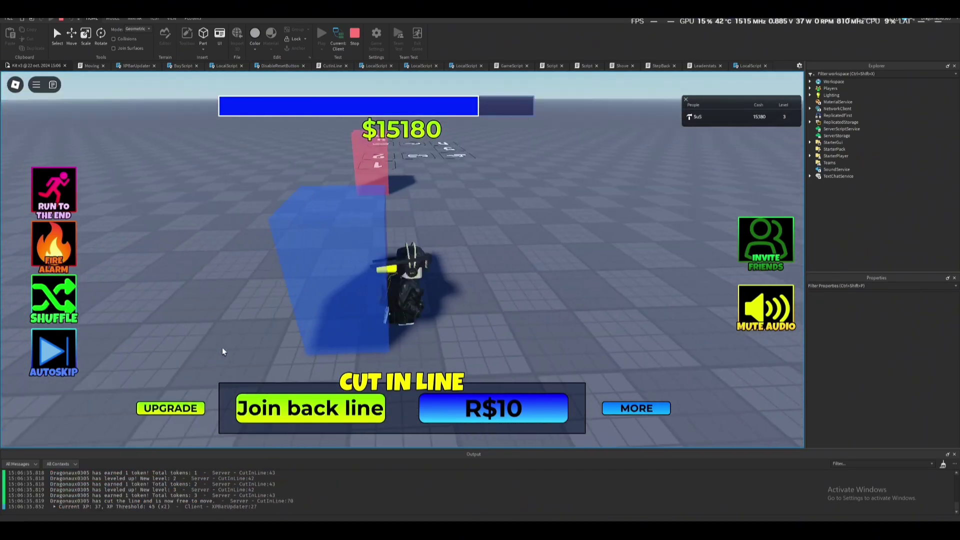
Walk the character around, reopen the upgrades and spend the earned tokens to raise Passive XP to 3
{"action": "key", "text": "d"}
{"action": "right_click_drag", "start_coordinate": [222, 349], "coordinate": [226, 347]}
{"action": "key", "text": "w"}
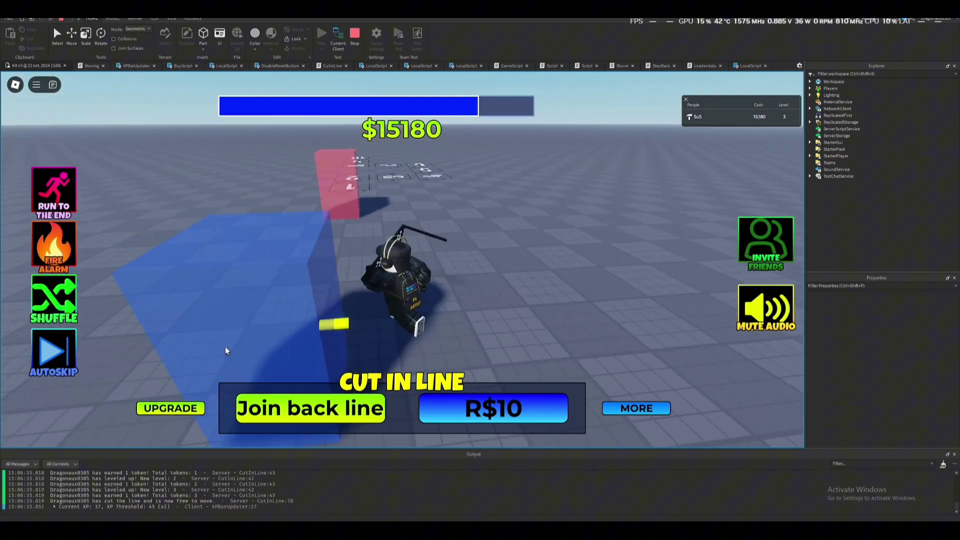
{"action": "key", "text": "d"}
{"action": "key", "text": "s"}
{"action": "left_click", "coordinate": [192, 412]}
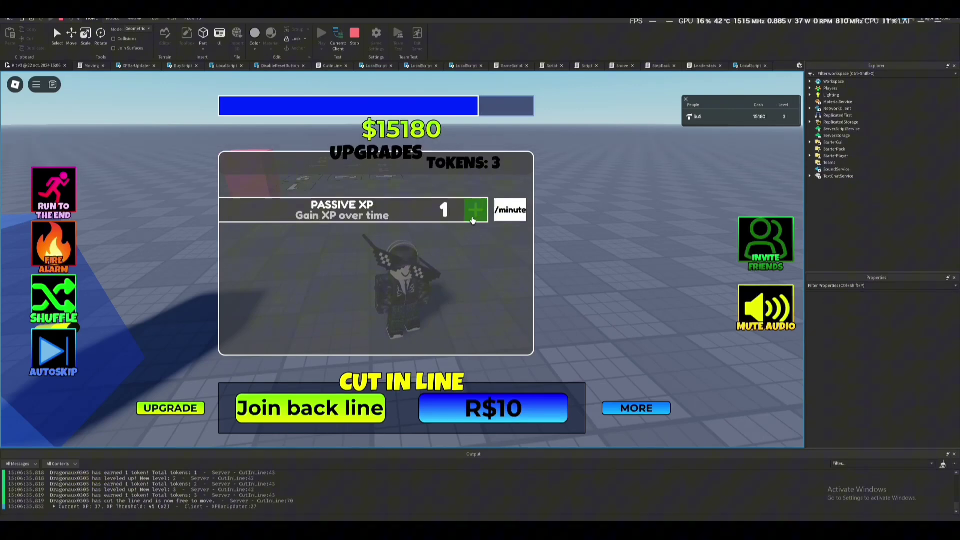
{"action": "left_click", "coordinate": [474, 213]}
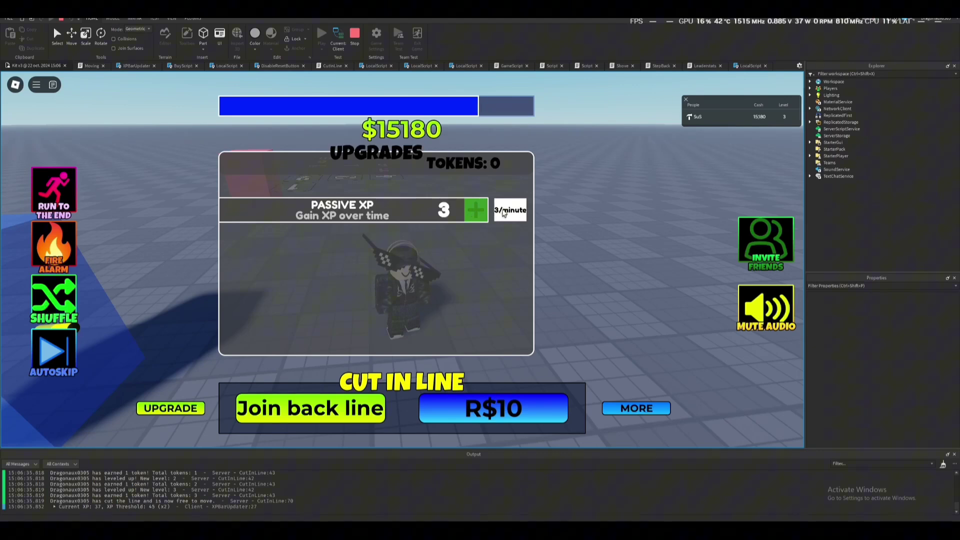
Close the upgrades window and send the character back into the line
{"action": "right_click_drag", "start_coordinate": [448, 204], "coordinate": [440, 202]}
{"action": "right_click_drag", "start_coordinate": [355, 187], "coordinate": [226, 334]}
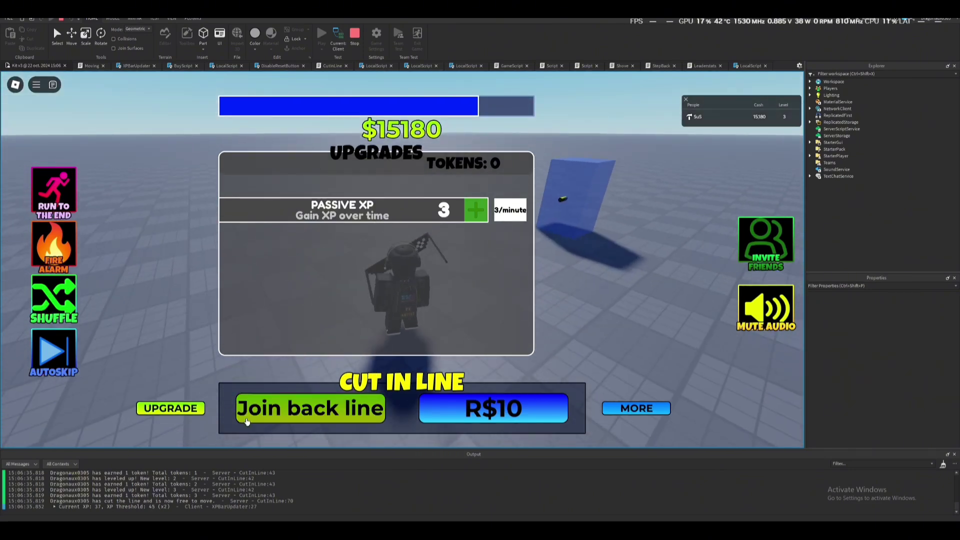
{"action": "right_click_drag", "start_coordinate": [155, 355], "coordinate": [154, 354]}
{"action": "left_click", "coordinate": [185, 407]}
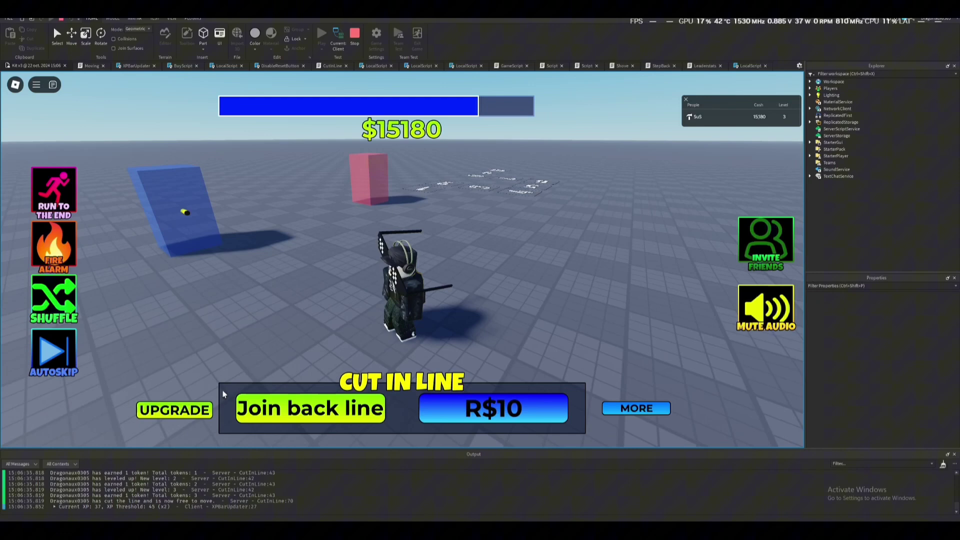
{"action": "left_click", "coordinate": [240, 403]}
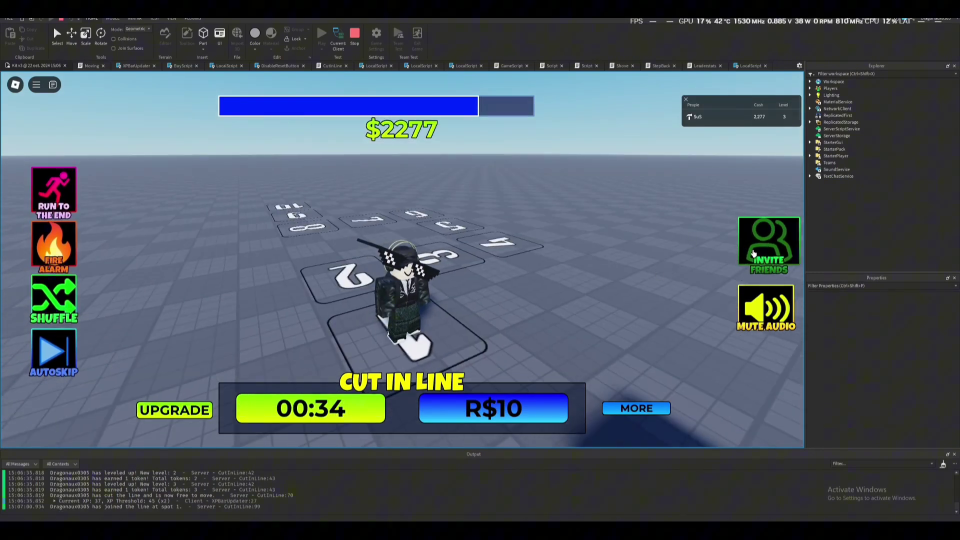
Expand and collapse the extra cut-in-line options, and check the XP bar for passive XP gain
{"action": "left_click", "coordinate": [625, 410]}
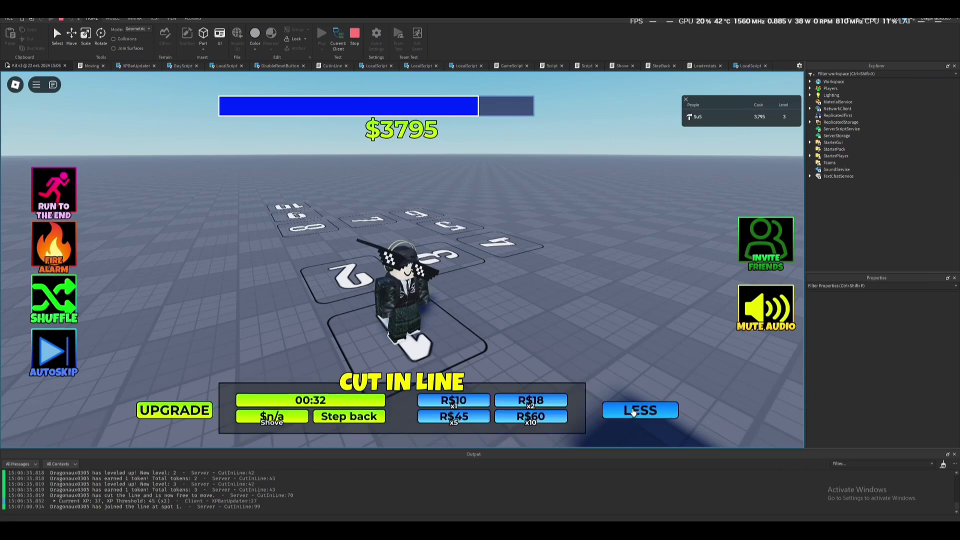
{"action": "left_click", "coordinate": [625, 410]}
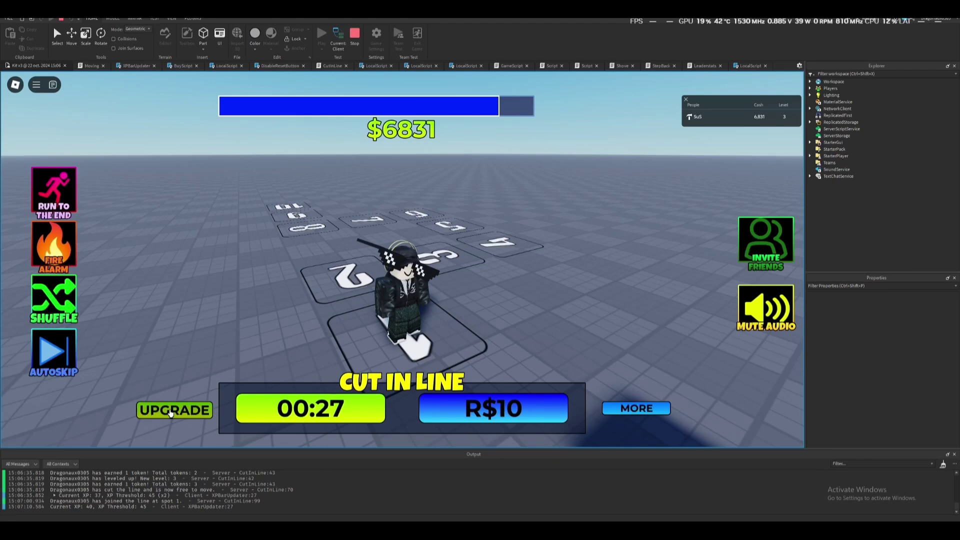
{"action": "right_click_drag", "start_coordinate": [232, 373], "coordinate": [233, 383]}
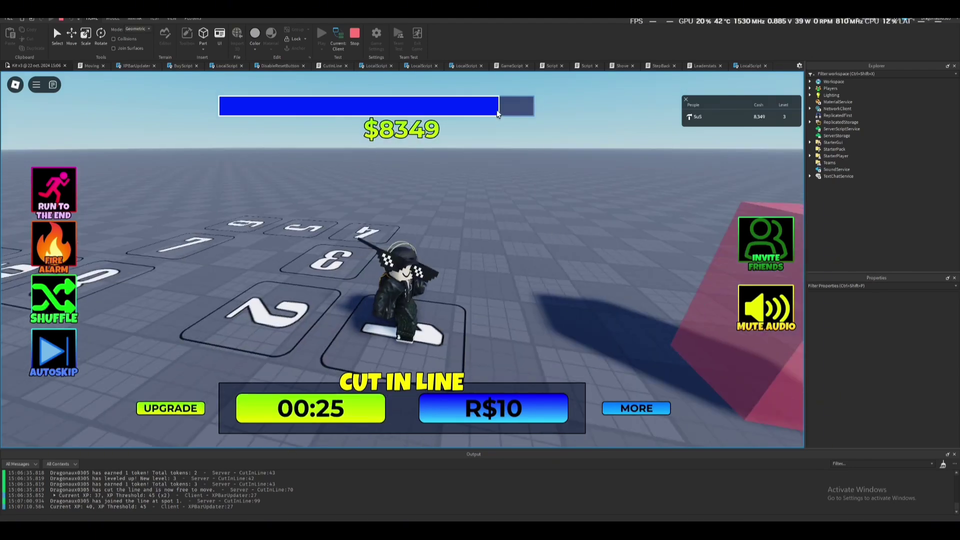
{"action": "right_click_drag", "start_coordinate": [500, 122], "coordinate": [503, 127]}
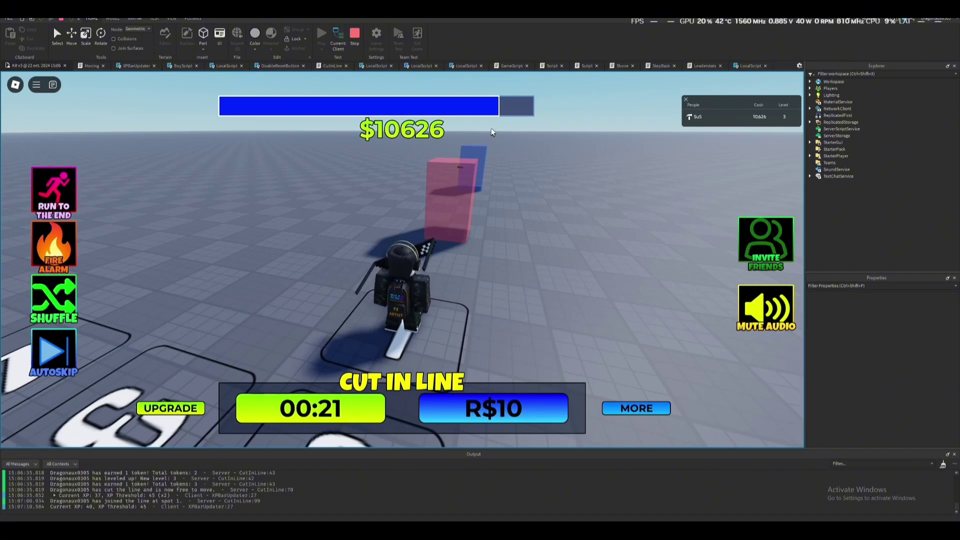
{"action": "right_click_drag", "start_coordinate": [491, 128], "coordinate": [495, 148]}
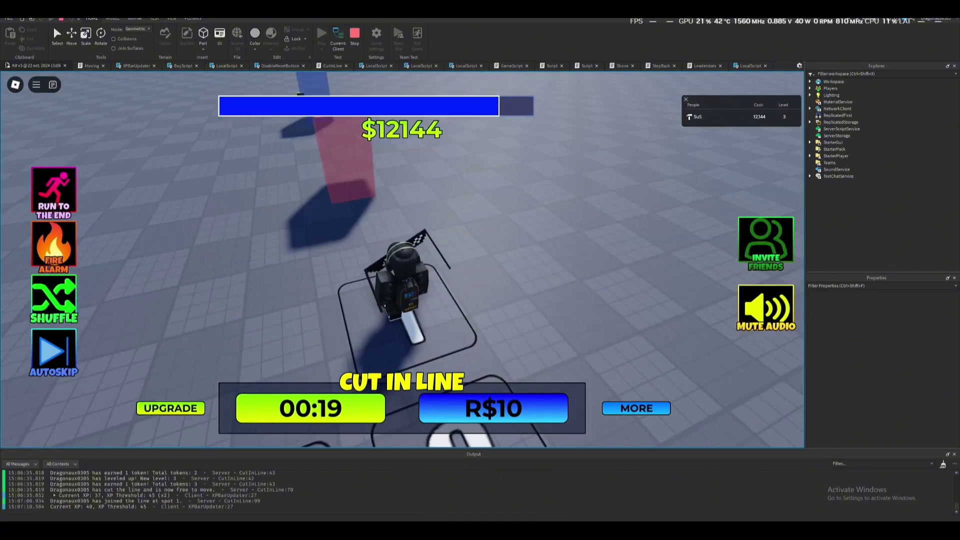
Stop the playtest and switch to Discord showing the game server's link channel
{"action": "key", "text": "shift+F5"}
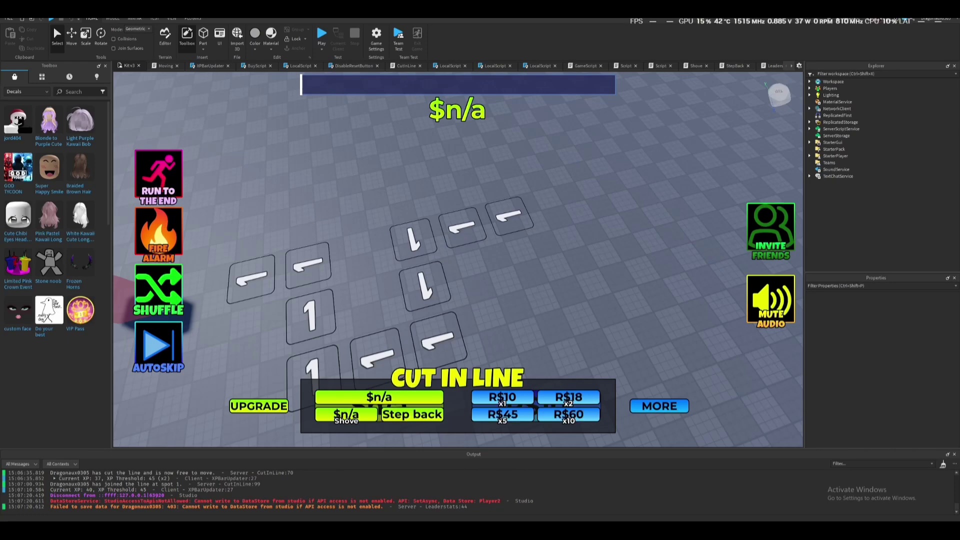
{"action": "key", "text": "alt+Tab"}
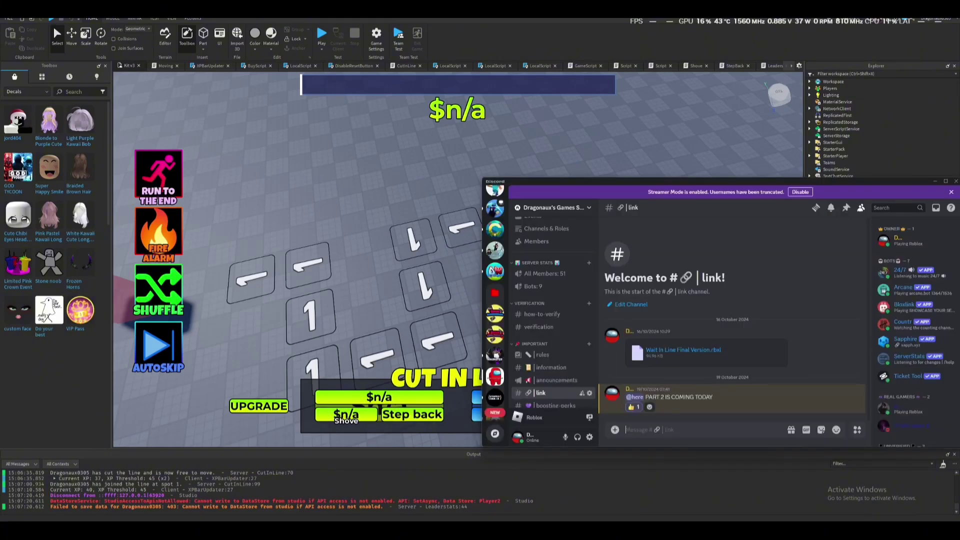